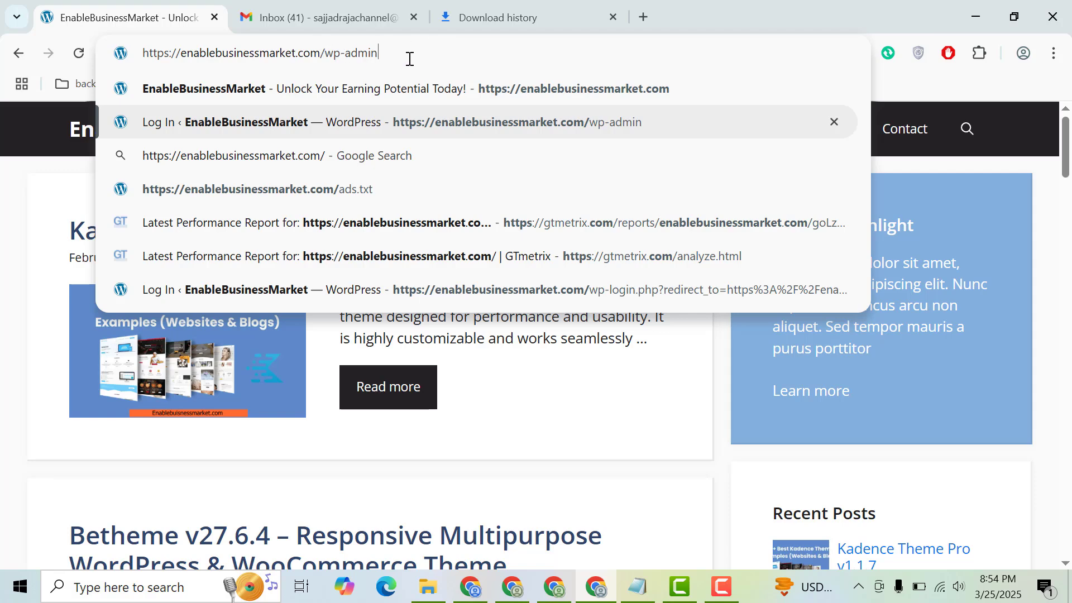
Step: Log in to the enablebusinessmarket.com WordPress admin with the prefilled credentials and open the page for adding a new plugin
key(Return)
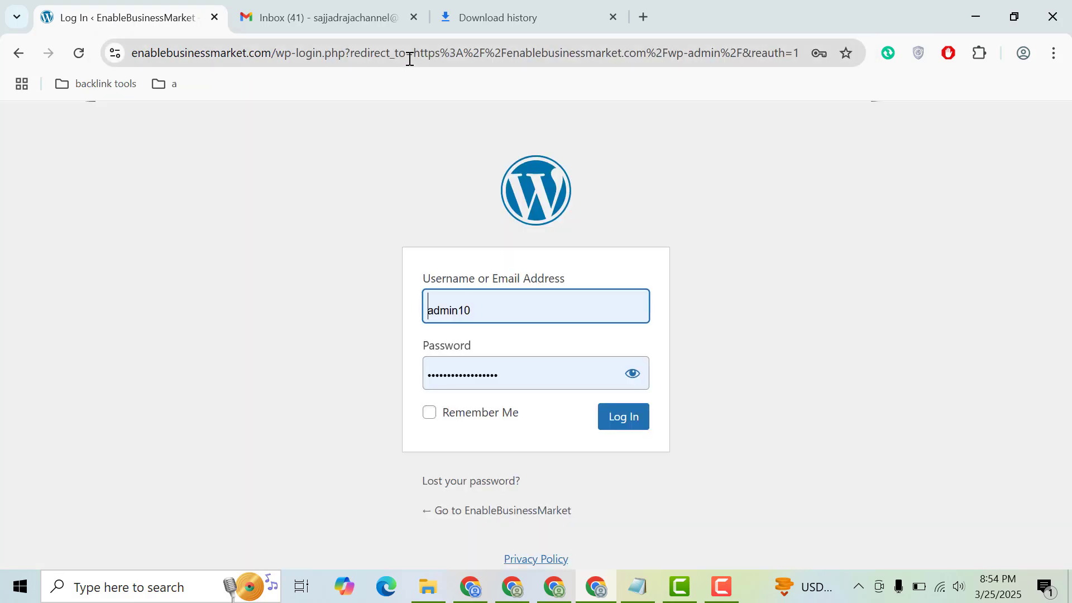
click(633, 422)
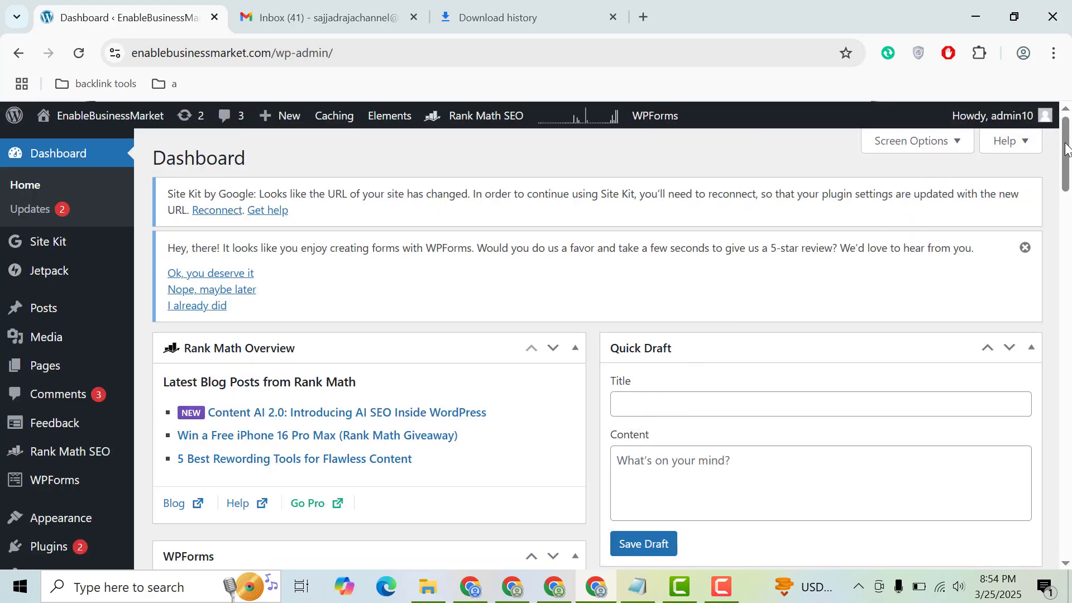
scroll(1066, 151, down, 4)
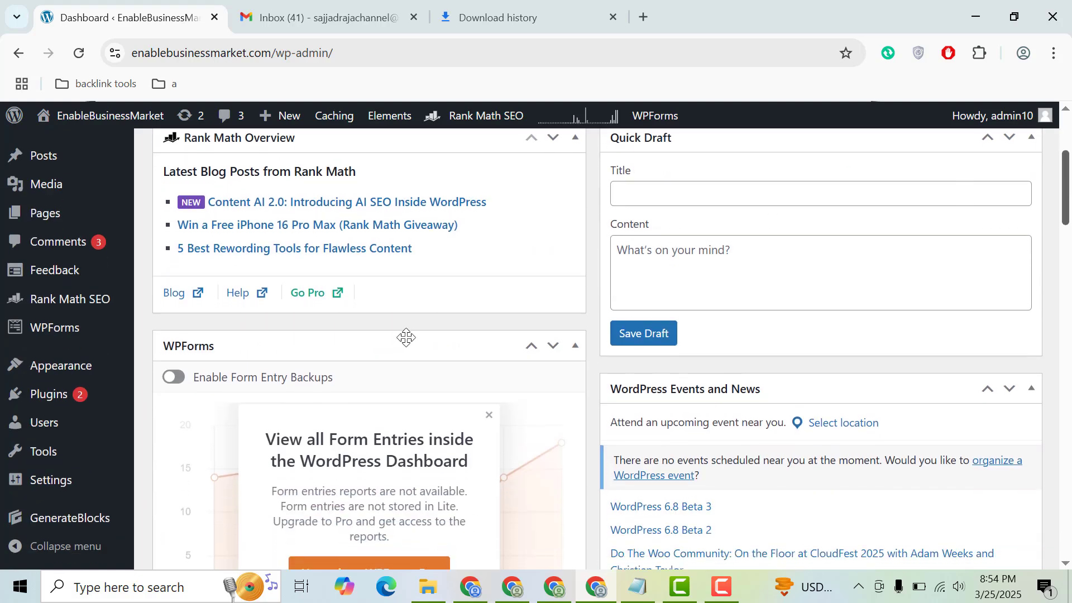
mouse_move(64, 397)
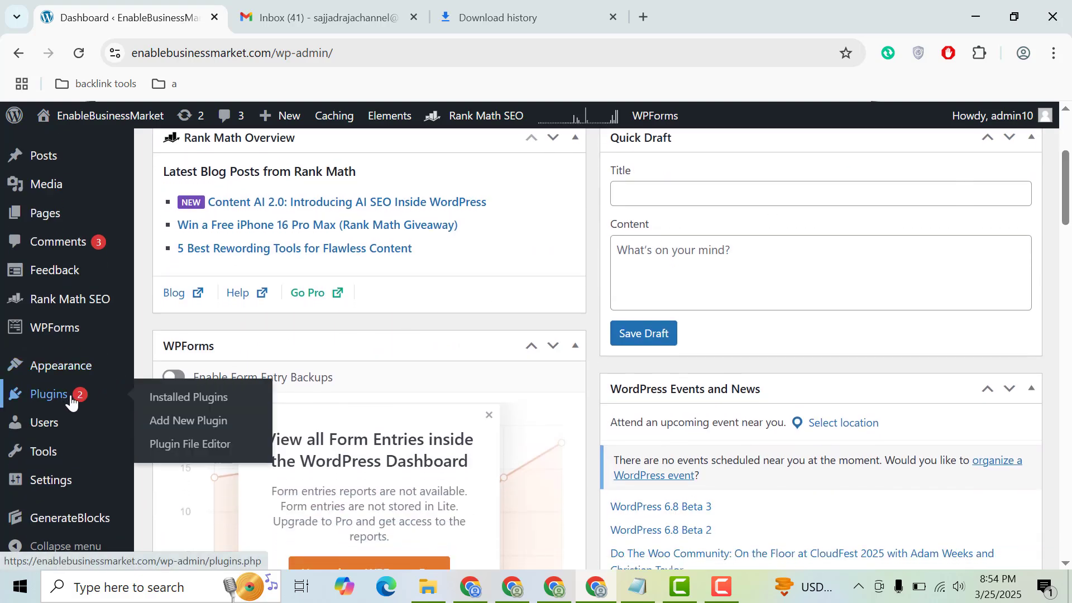
click(187, 427)
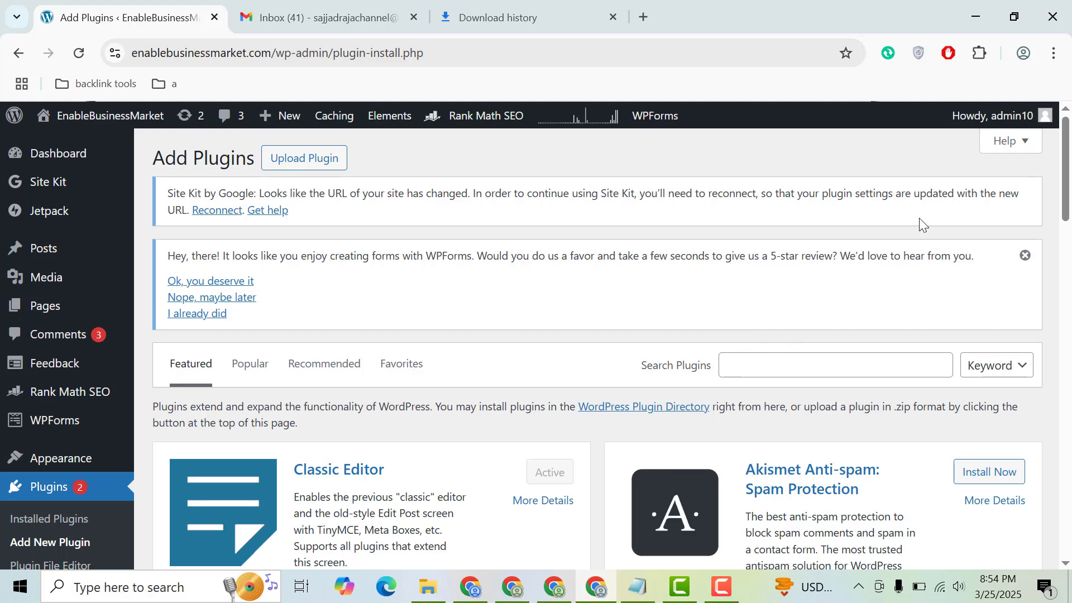
Step: Search the plugin directory for "robin", and install and activate the Robin image optimizer plugin
drag(1067, 181, 1066, 209)
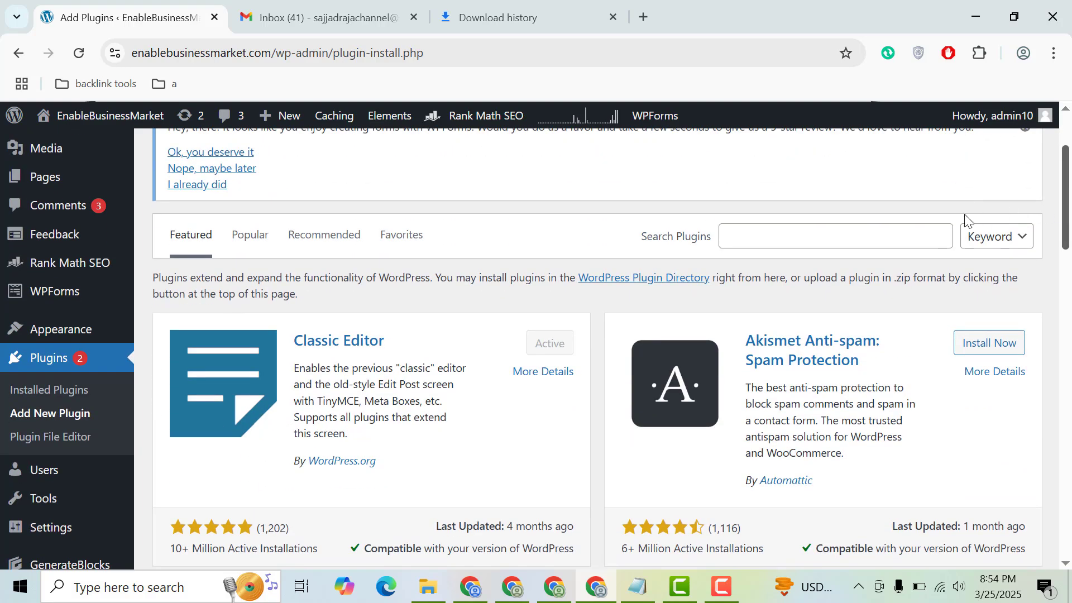
click(900, 231)
text(robin)
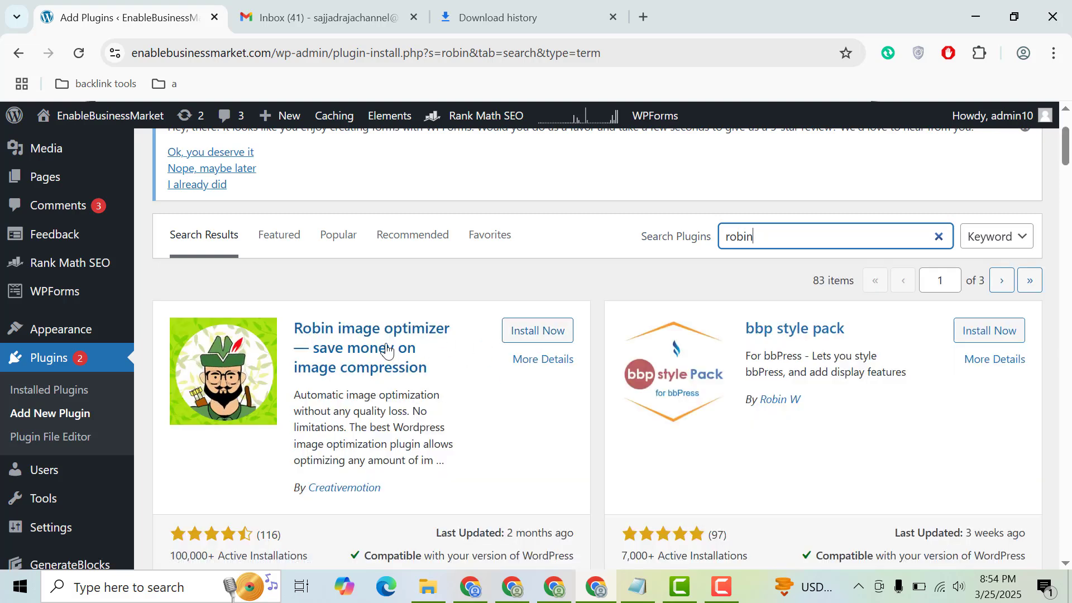
click(509, 341)
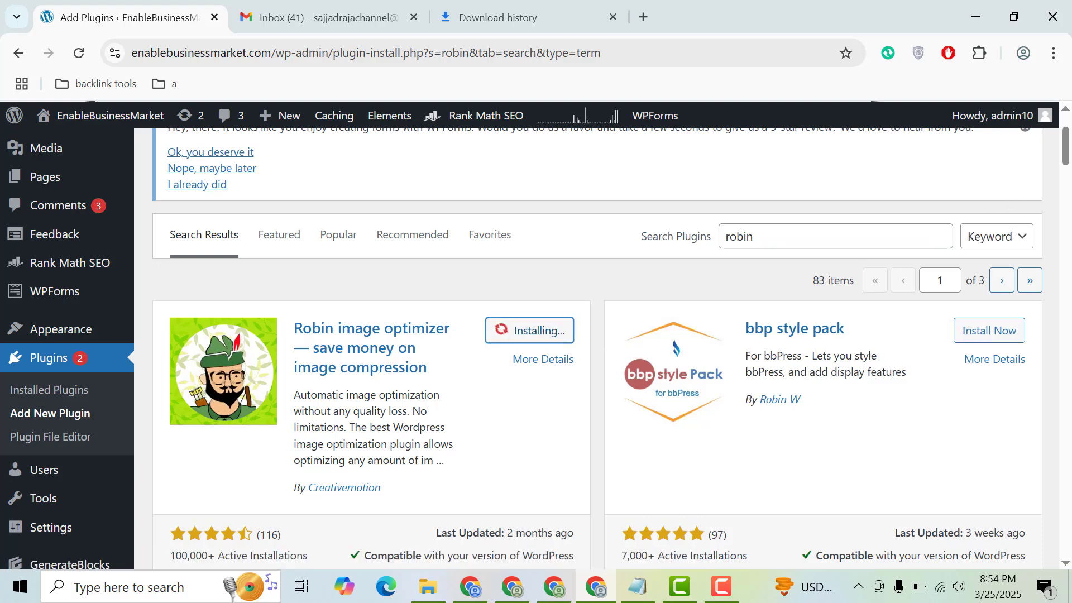
scroll(343, 407, down, 1)
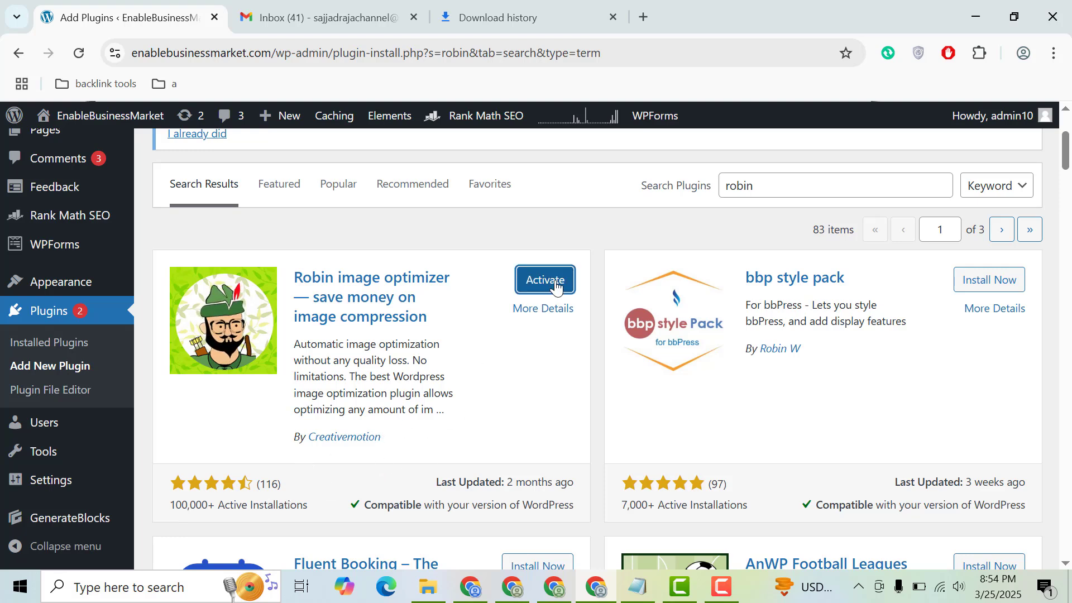
click(557, 283)
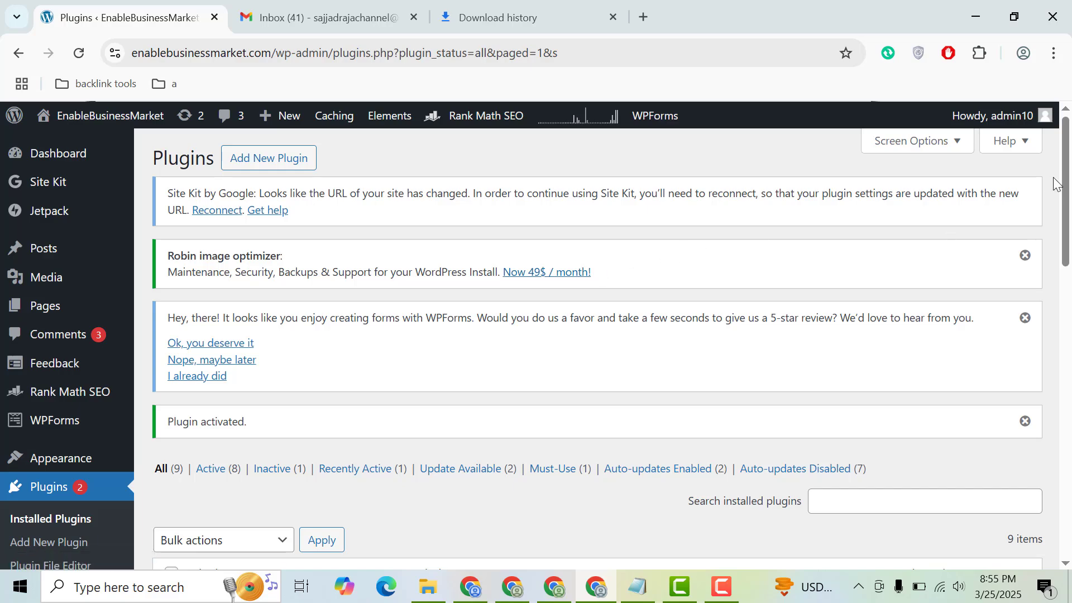
Step: Open the Robin image optimizer settings and choose "Free Server 2 - limit 1000 tokens per day, max 10MB" as the optimization server
drag(1069, 178, 1069, 453)
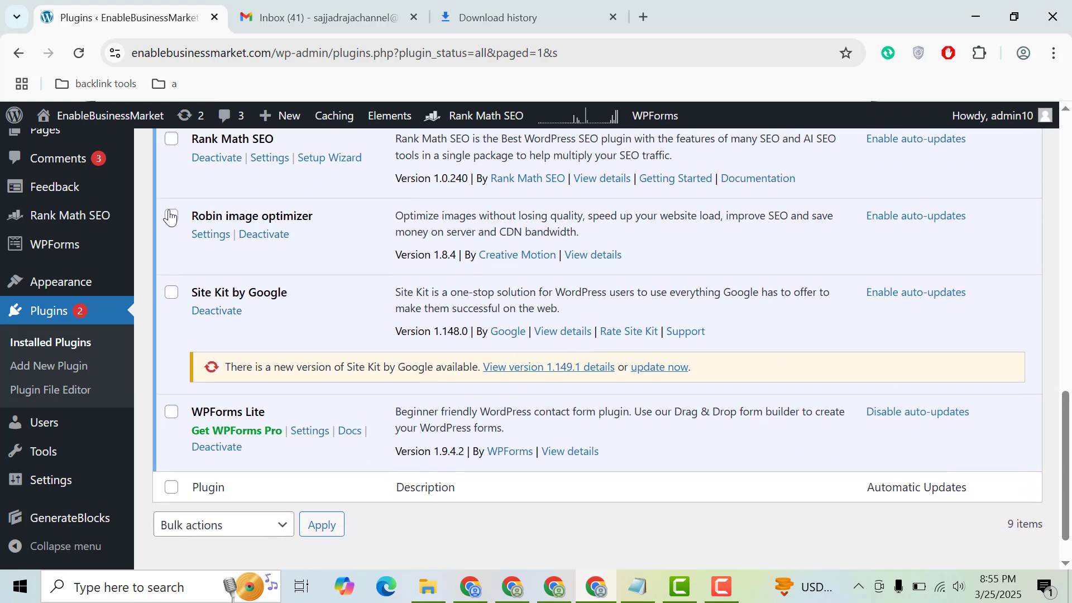
click(217, 236)
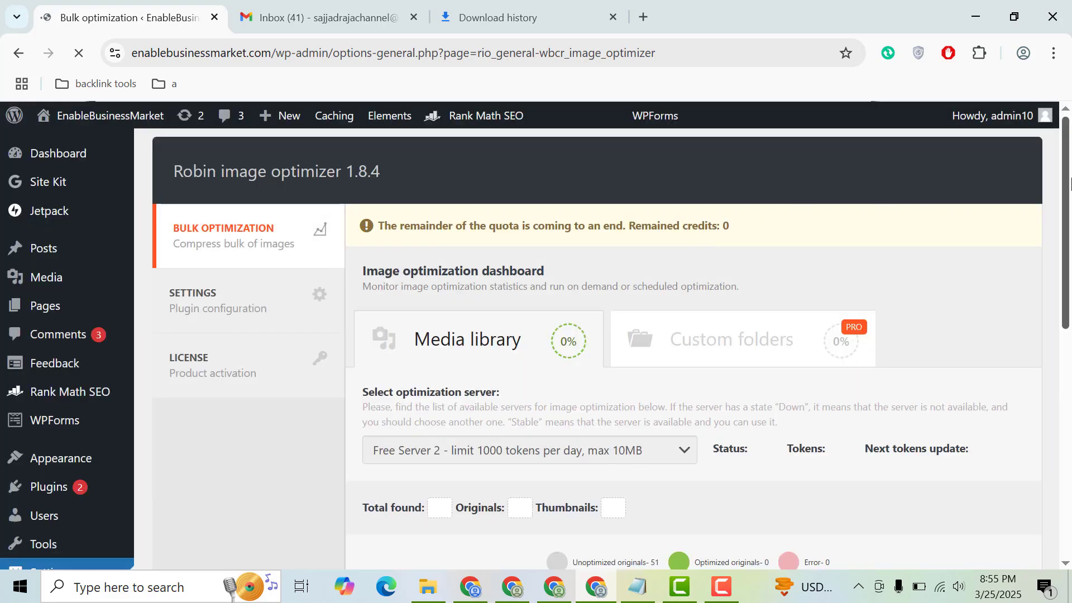
drag(1069, 184, 1069, 279)
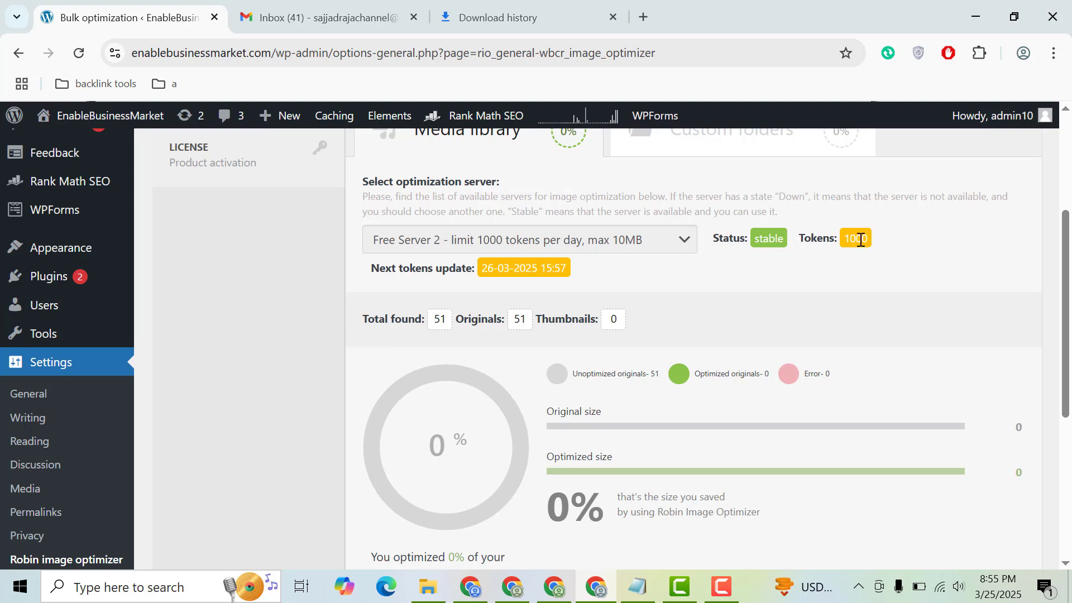
mouse_move(828, 240)
drag(1070, 324, 1070, 357)
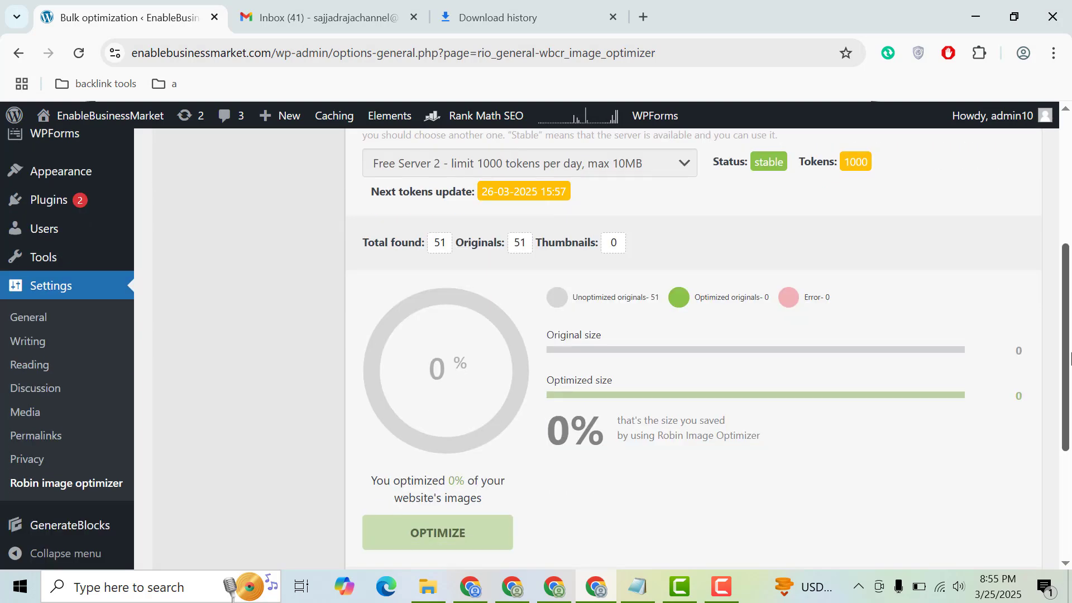
click(667, 166)
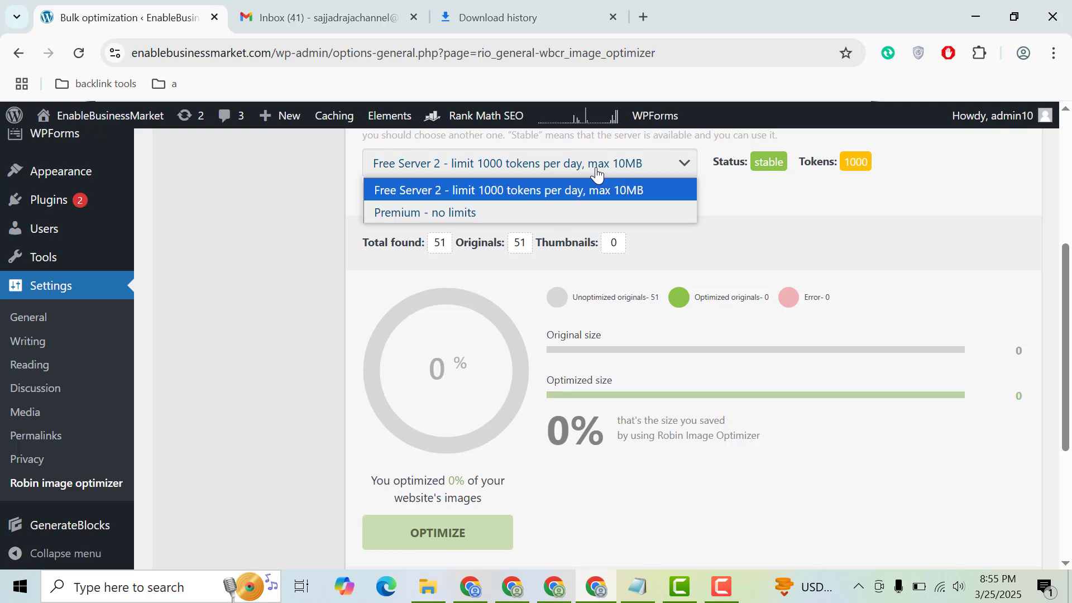
click(560, 190)
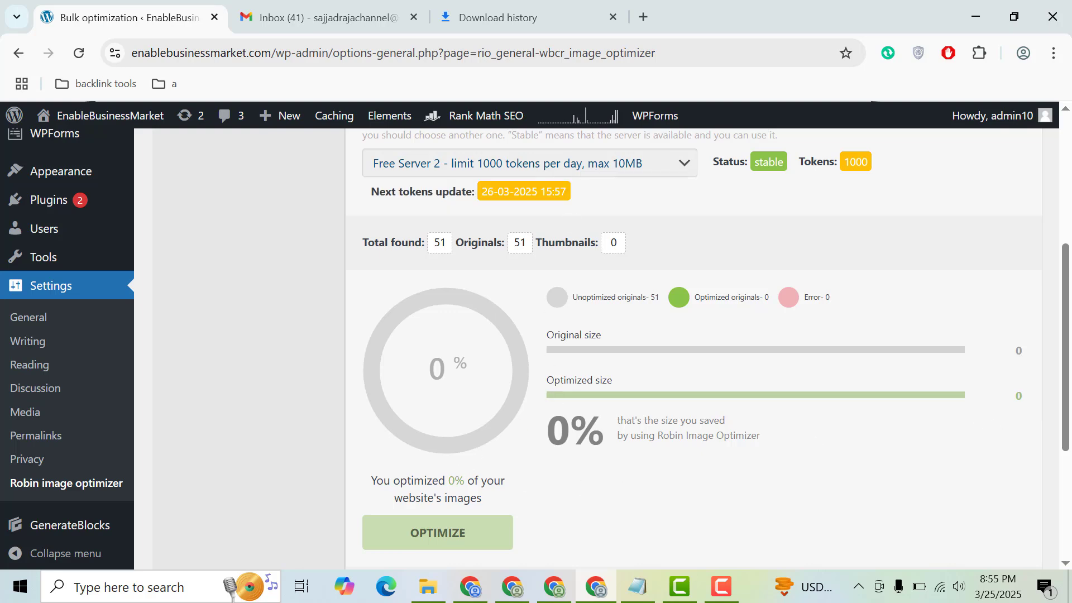
Step: Start the bulk optimization of the media library images immediately instead of scheduling it
scroll(1055, 396, down, 3)
scroll(1055, 397, up, 3)
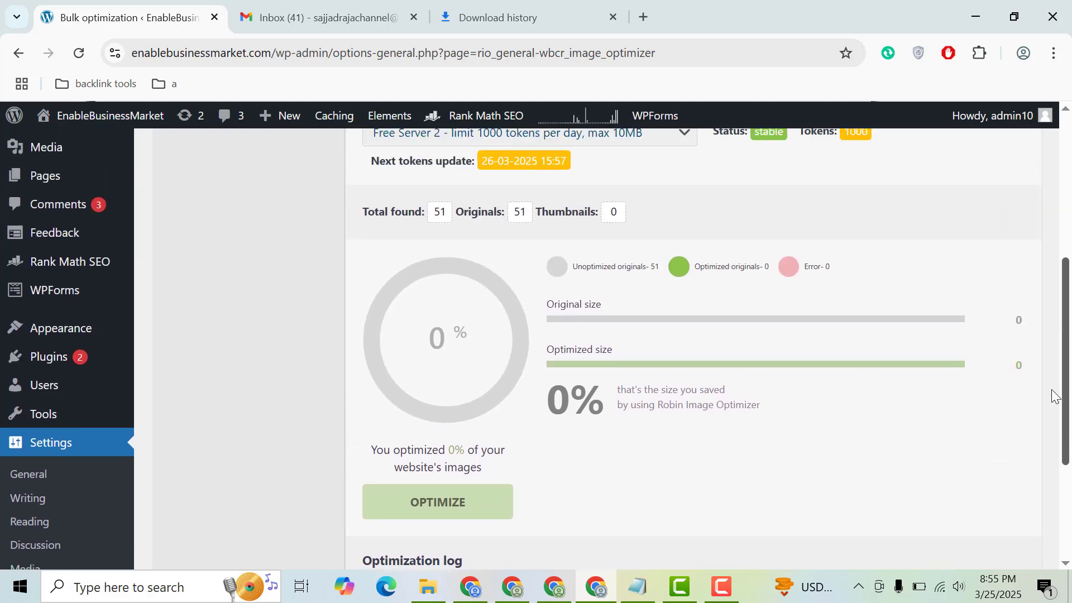
click(477, 513)
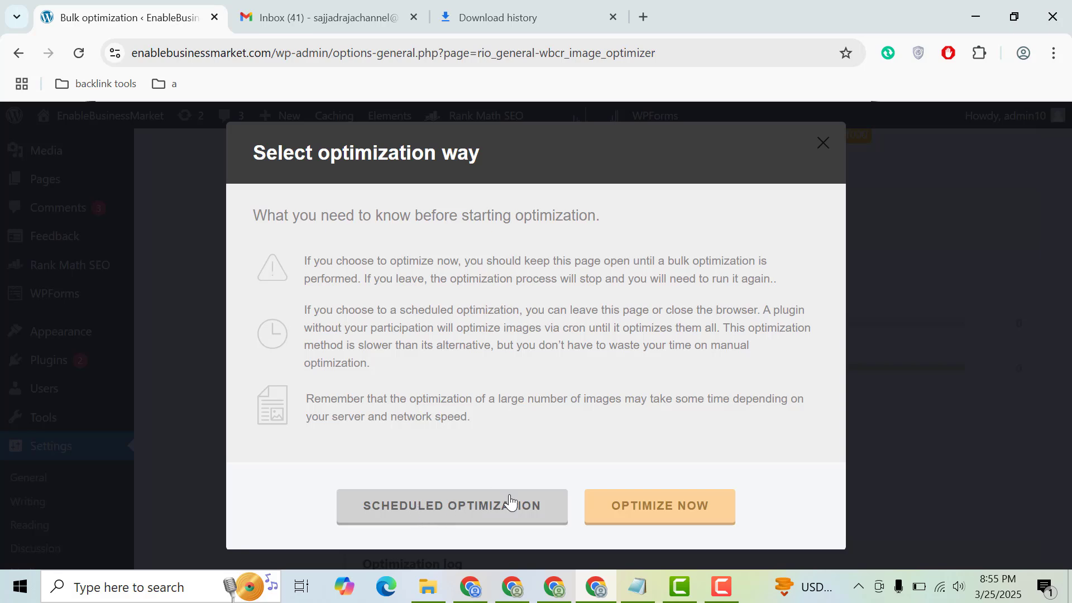
click(673, 517)
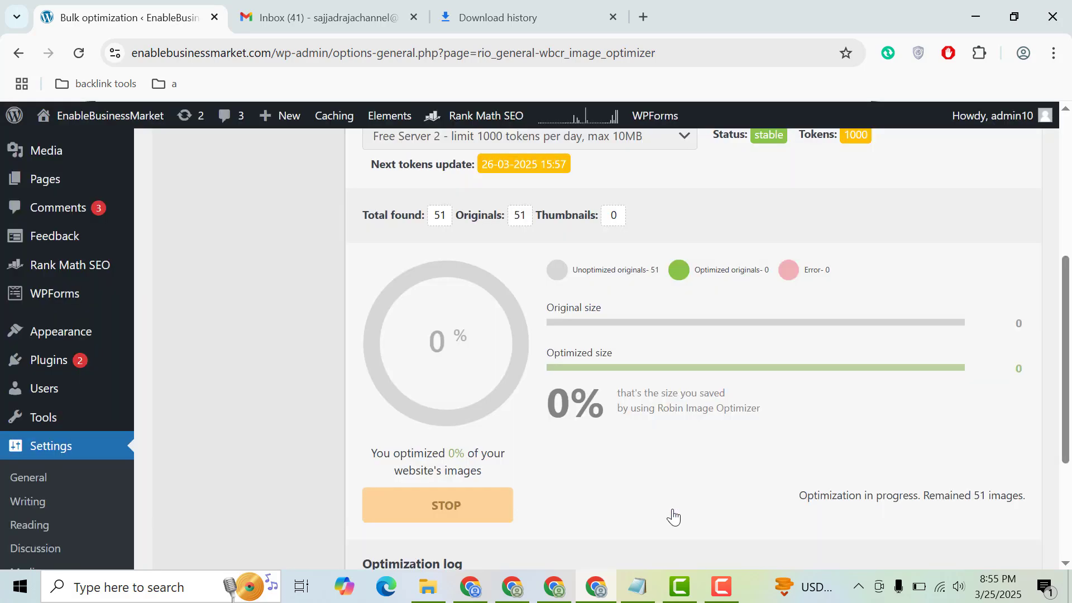
mouse_move(1066, 375)
mouse_down()
mouse_move(1067, 352)
mouse_move(1066, 370)
mouse_up()
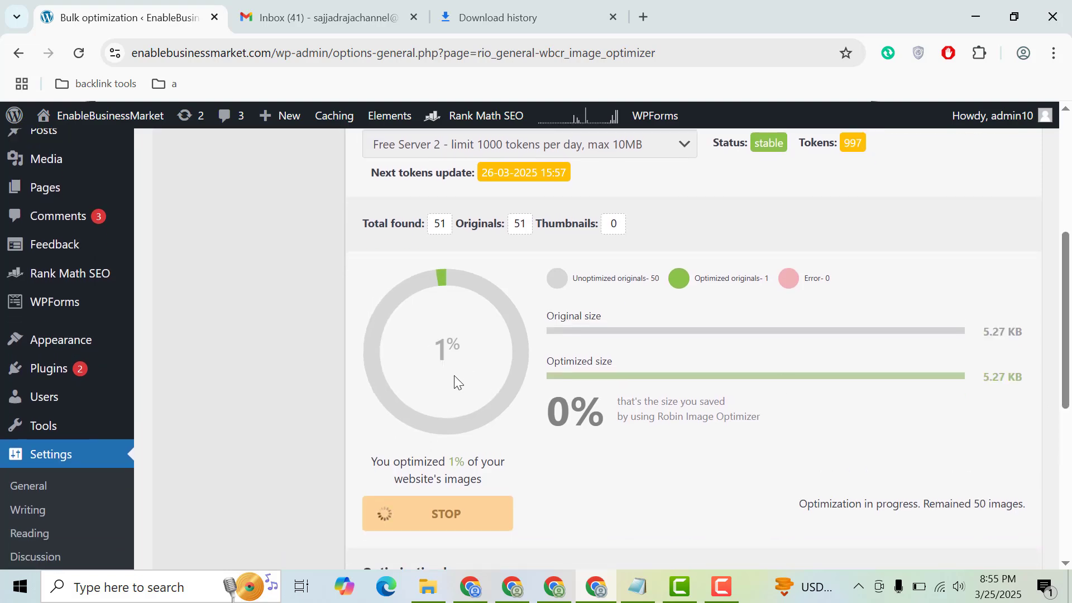
Step: Leave the running bulk optimization for the plugin configuration page and turn on auto optimization on upload
drag(1065, 335, 1036, 230)
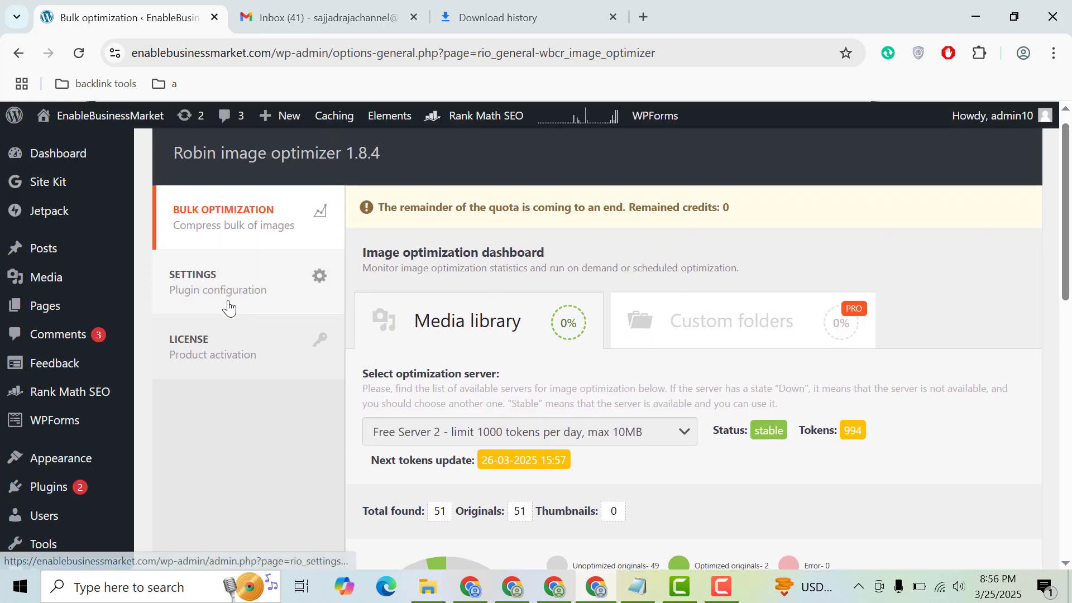
click(240, 285)
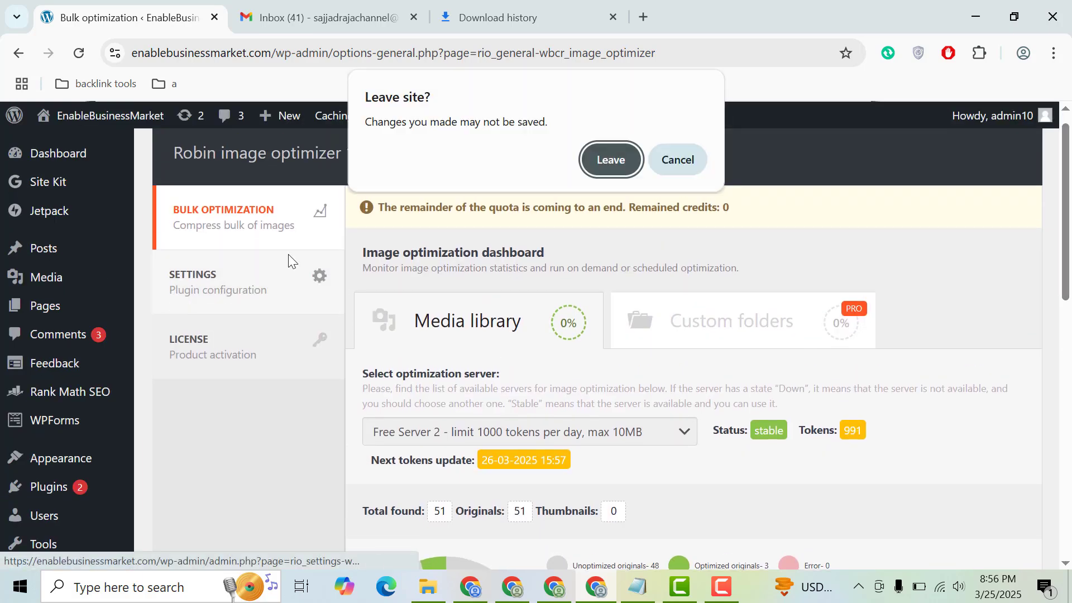
click(600, 161)
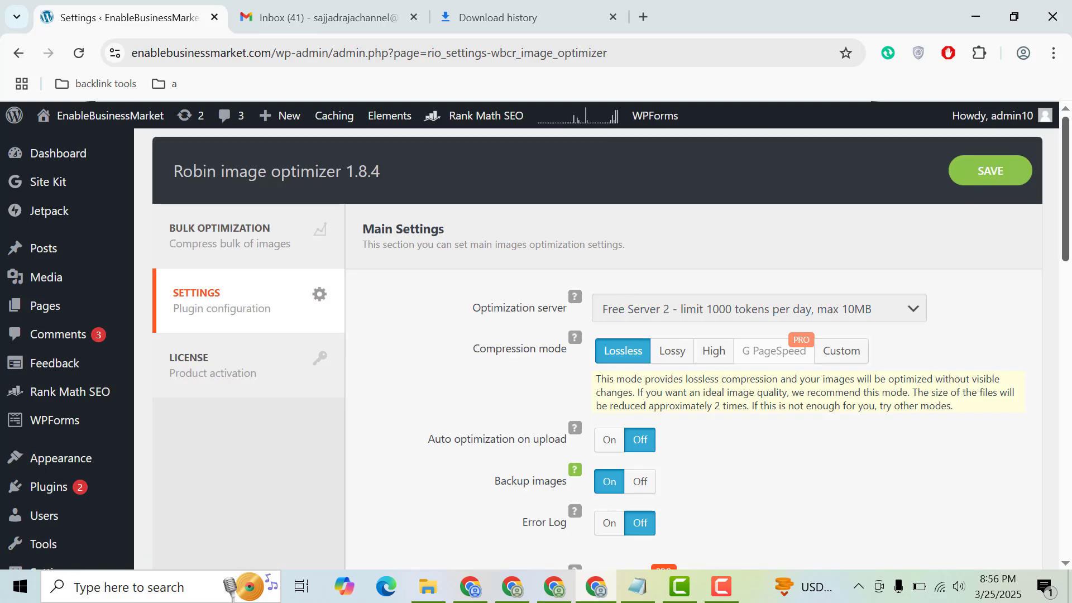
scroll(1067, 193, down, 2)
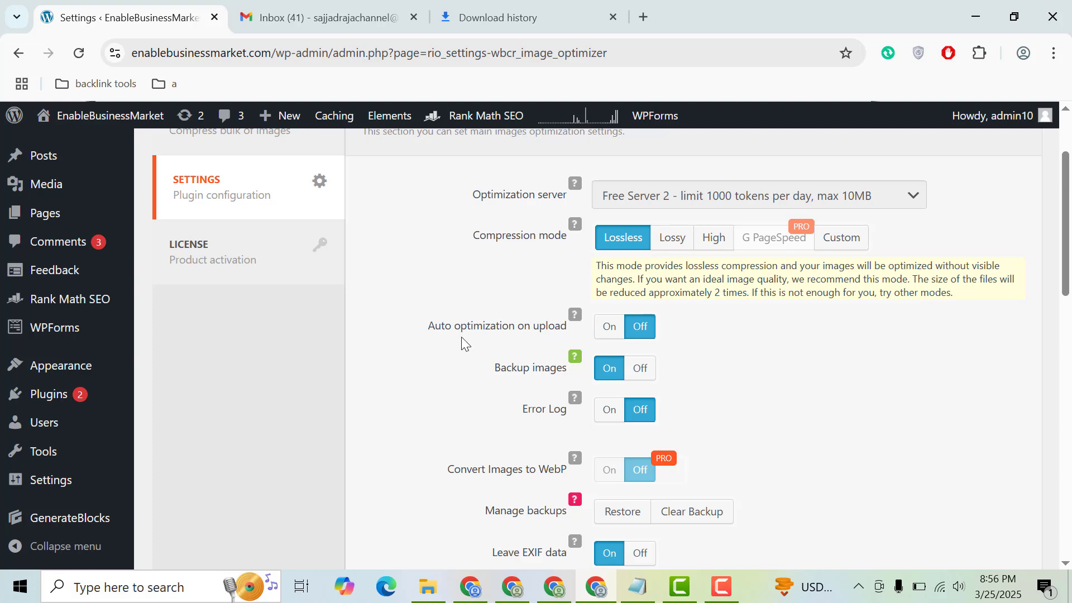
click(610, 335)
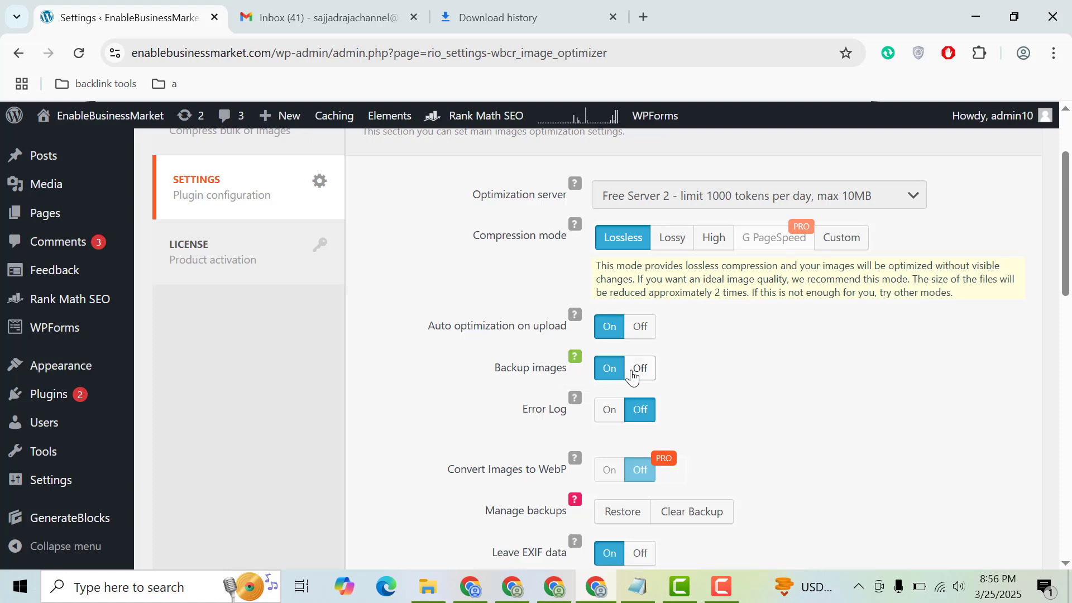
Step: Turn on resizing of large images in the additional optimization options
scroll(1055, 268, down, 2)
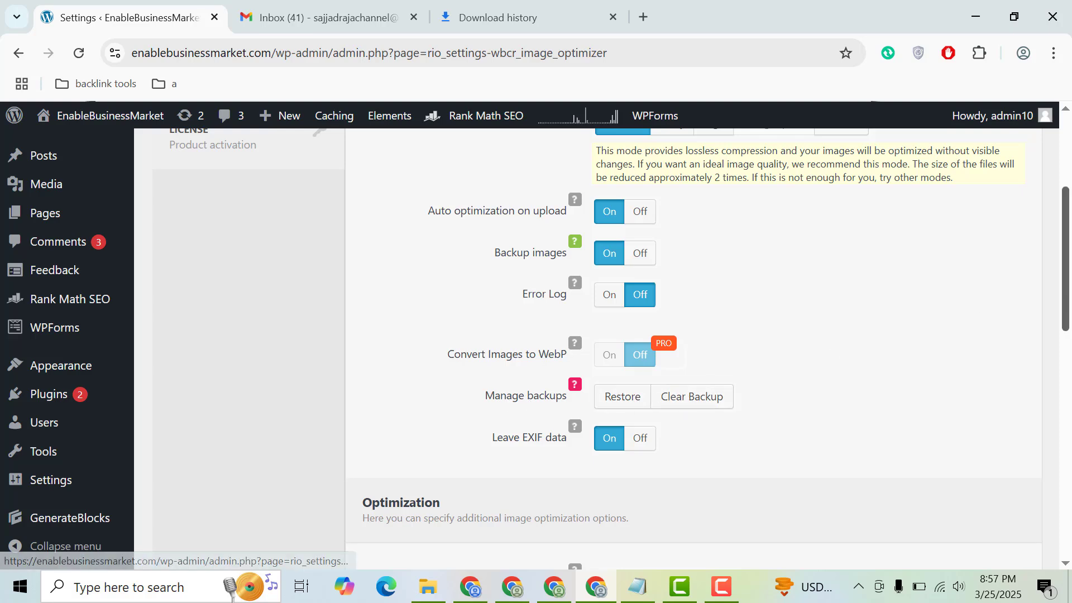
drag(1065, 300, 1070, 433)
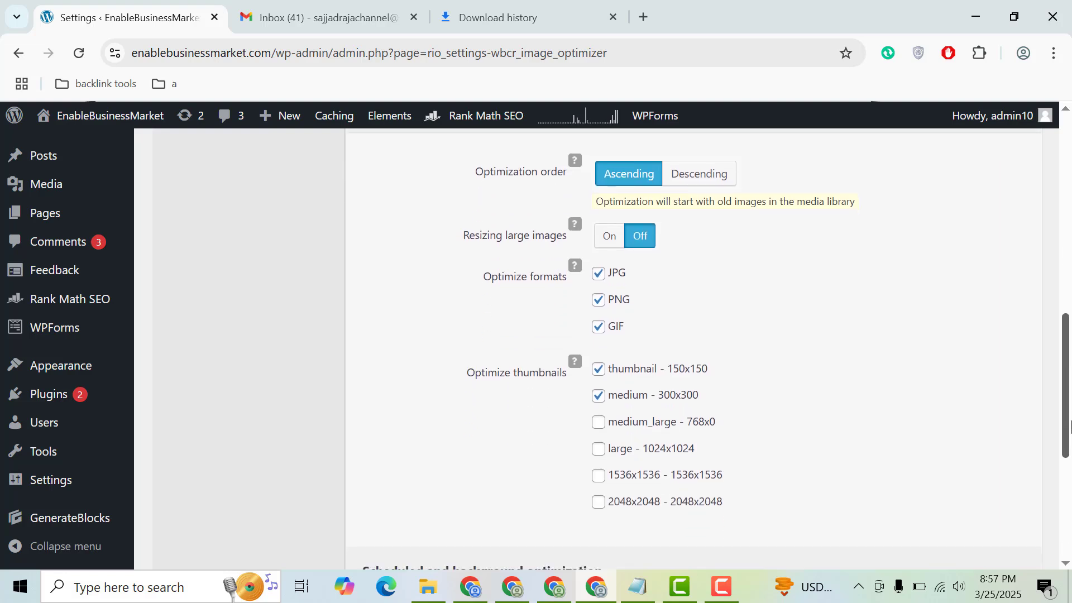
click(607, 241)
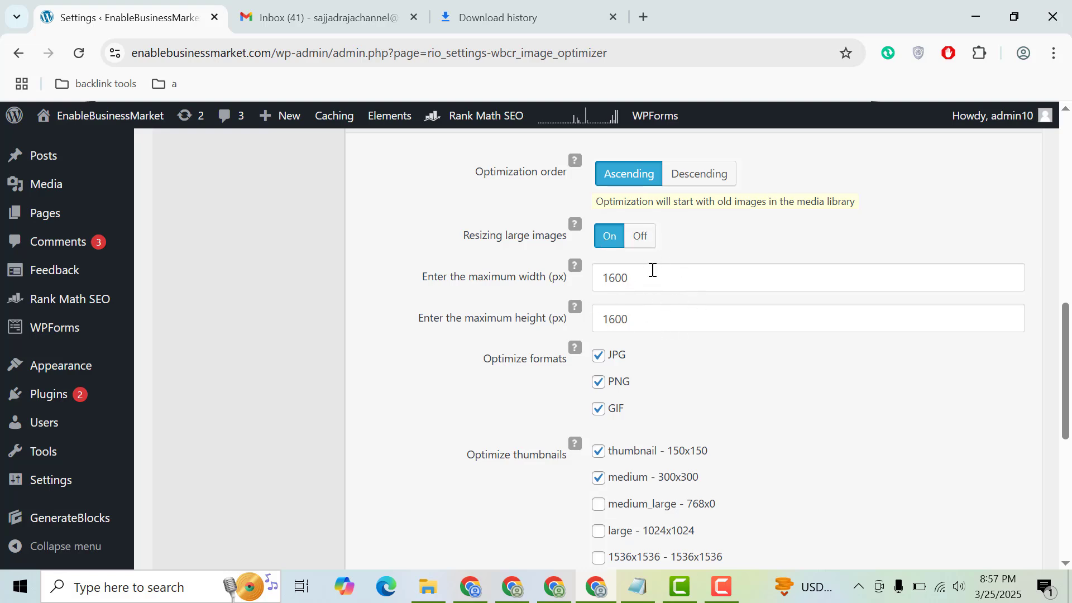
Step: Exclude GIF from the optimized formats and include the medium_large, large, 1536x1536 and 2048x2048 thumbnails in the optimization
drag(1070, 347, 1071, 384)
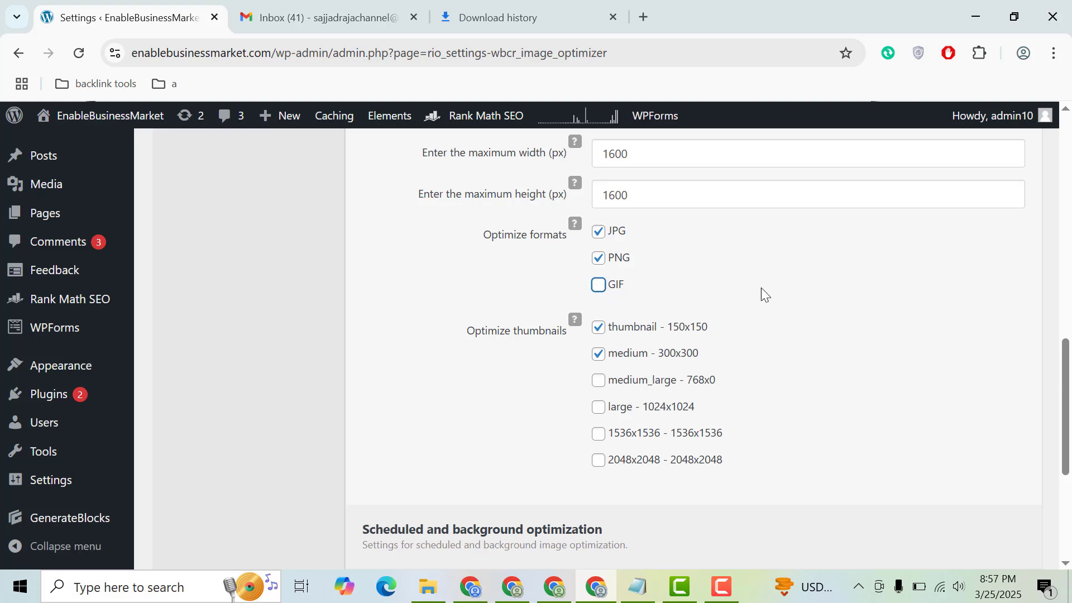
click(596, 382)
click(599, 407)
click(598, 434)
click(602, 461)
Step: Review the scheduled and background optimization settings and return to the beginning of the plugin configuration
drag(1069, 374, 1071, 454)
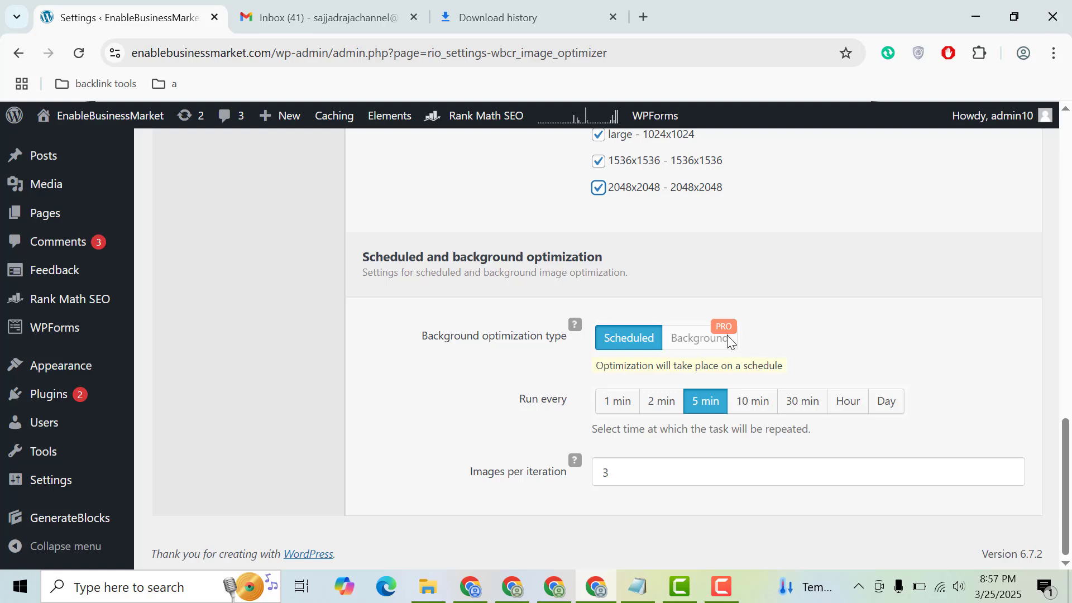
scroll(1057, 405, up, 1)
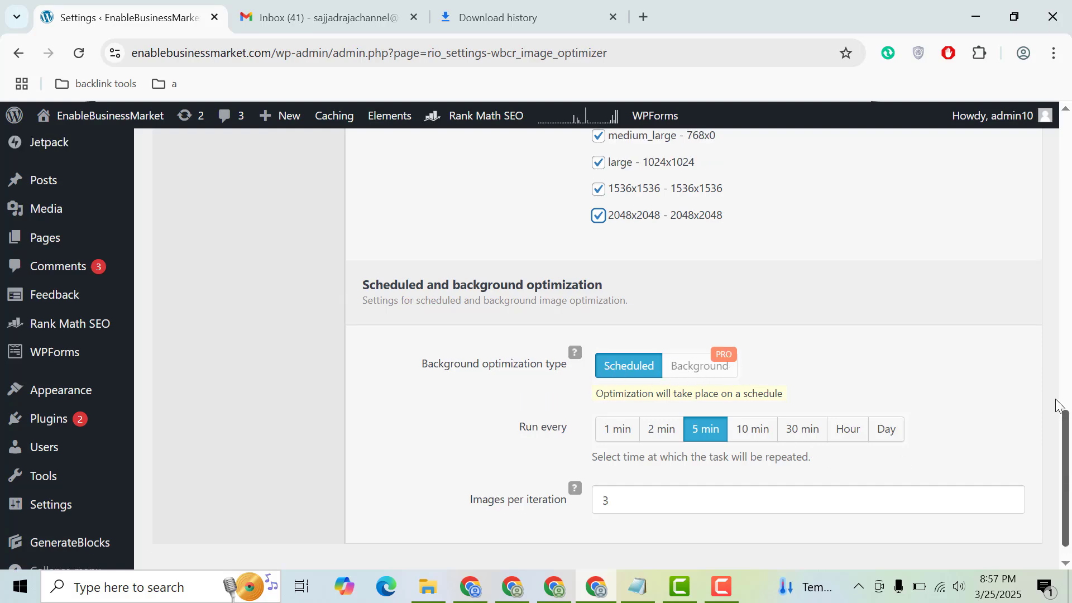
scroll(1057, 405, down, 1)
scroll(1047, 340, up, 15)
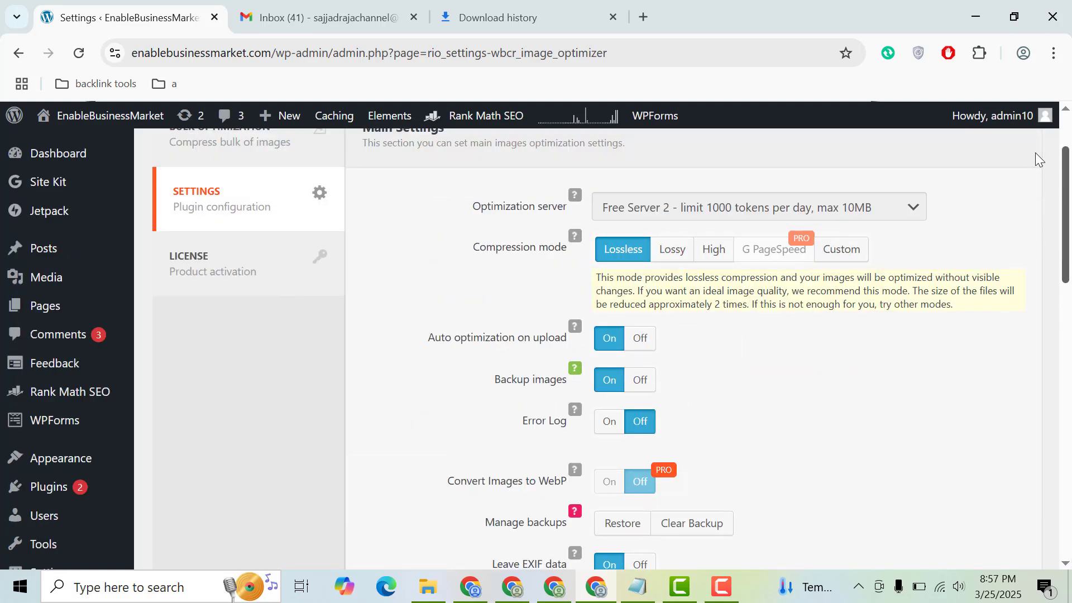
scroll(1034, 152, up, 2)
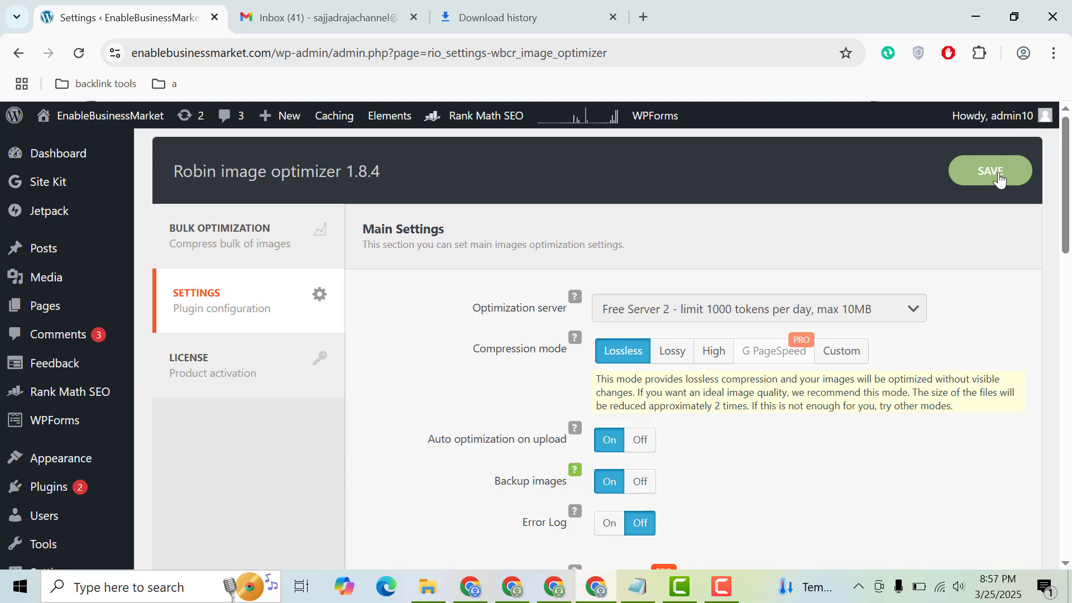
Step: Search Google for gtmetrix in a new browser tab and open the GTmetrix site at its Single Performance Test form
click(643, 17)
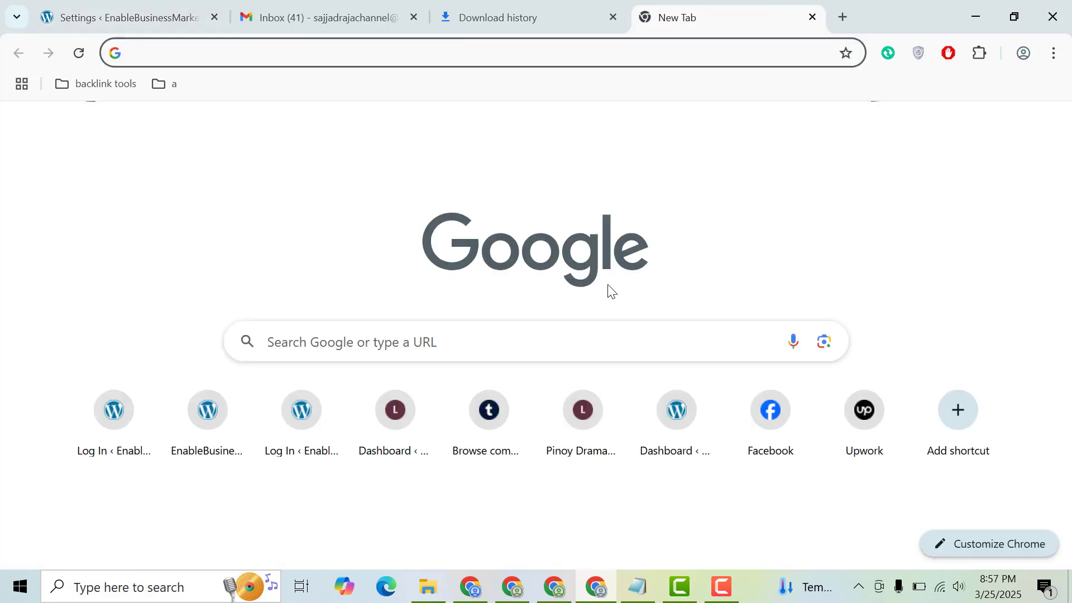
text(gt)
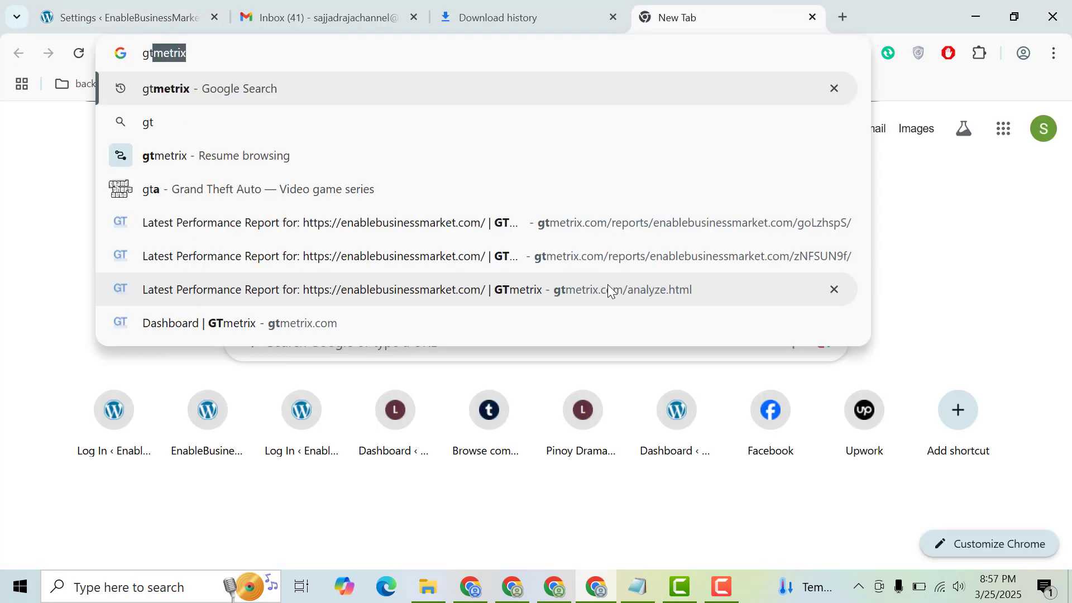
key(Return)
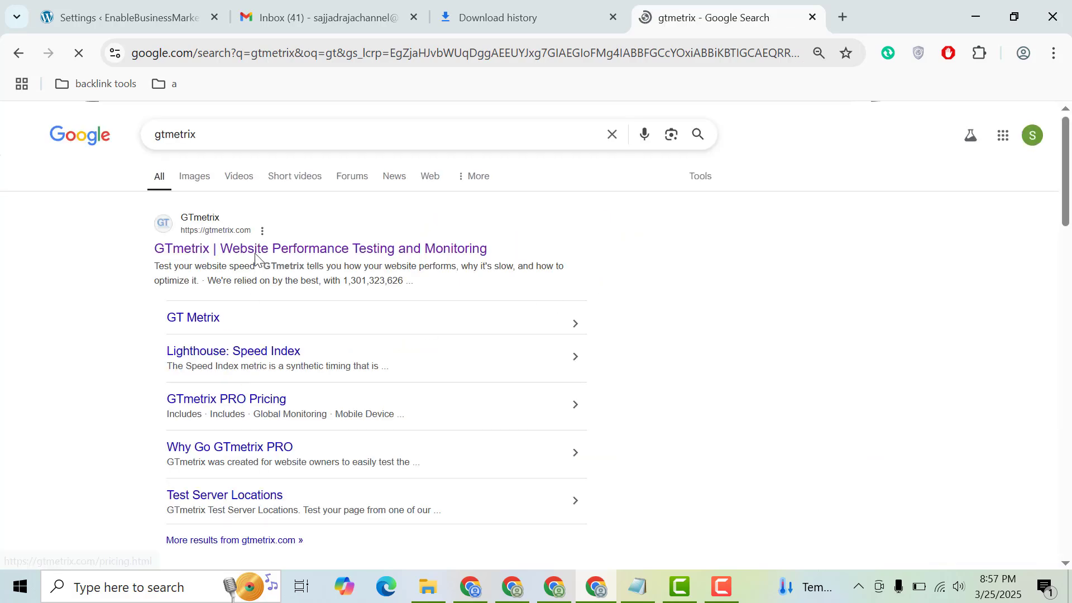
click(256, 251)
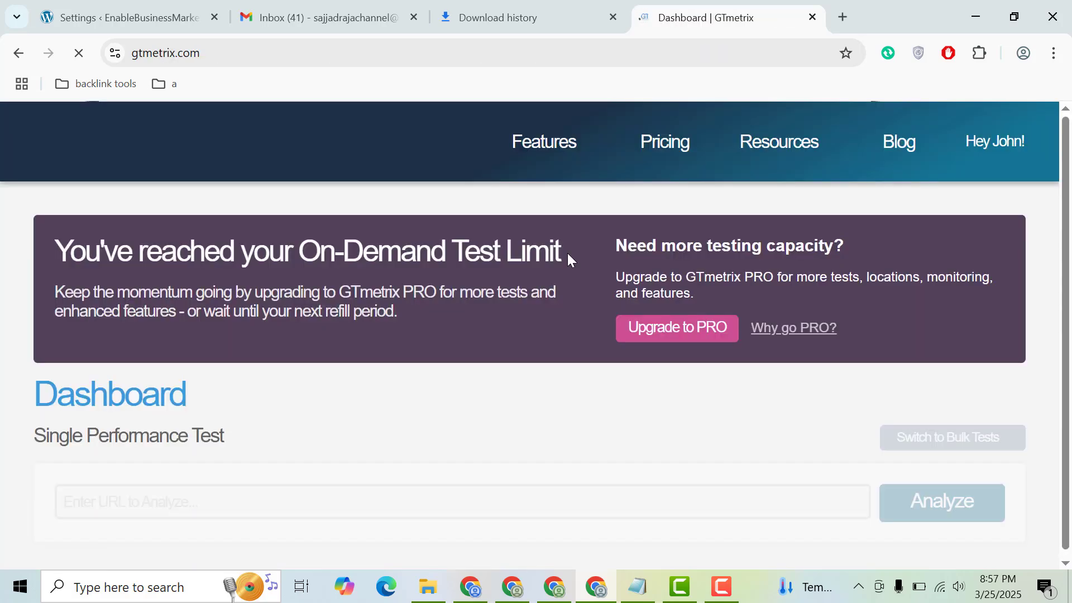
drag(1066, 223, 1066, 268)
mouse_move(256, 356)
click(111, 7)
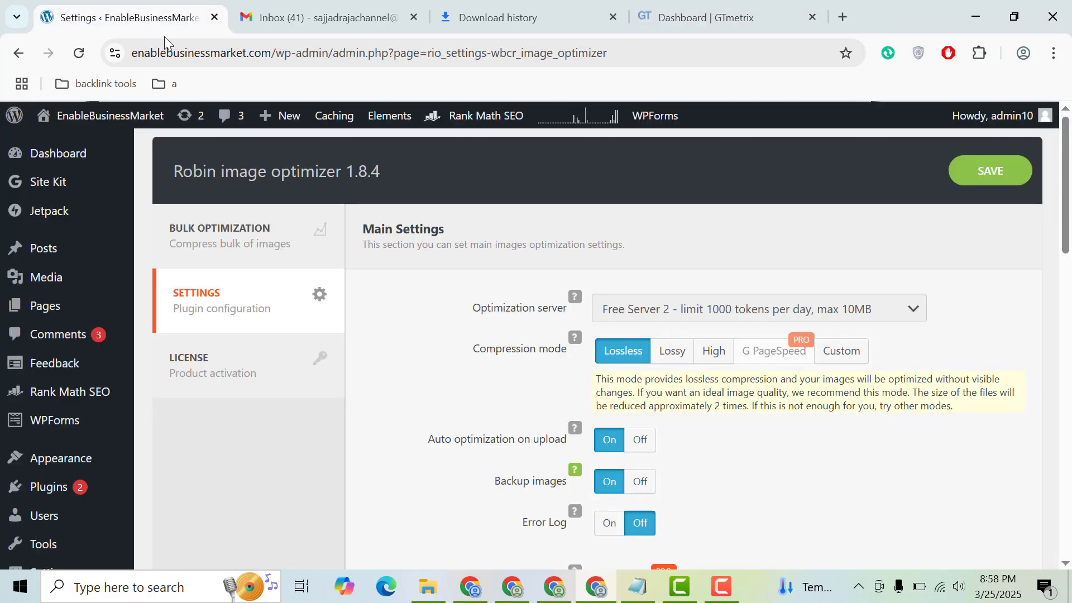
drag(272, 55, 129, 56)
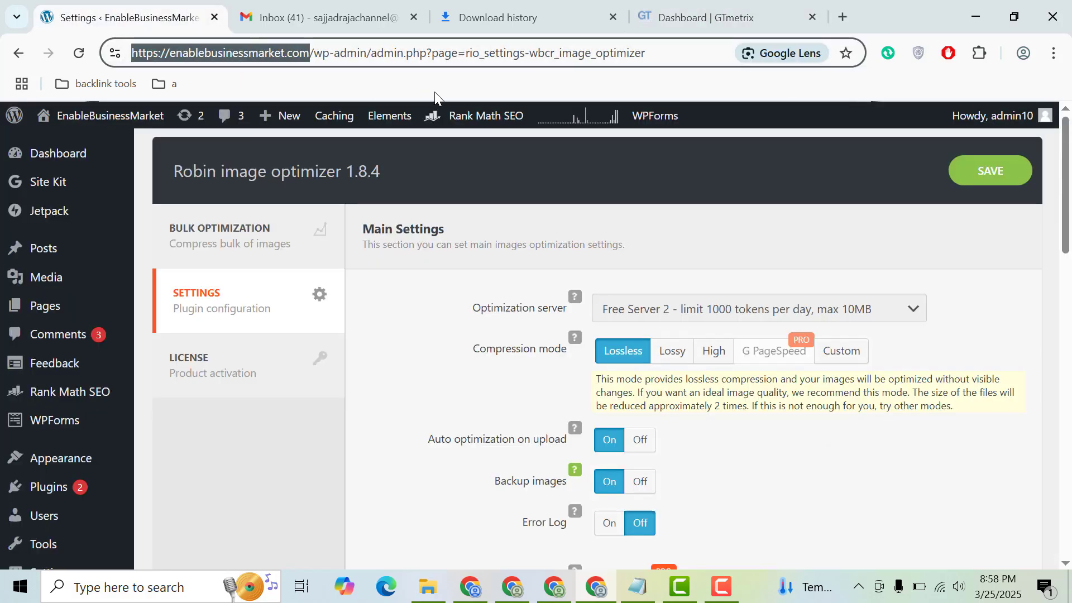
click(748, 5)
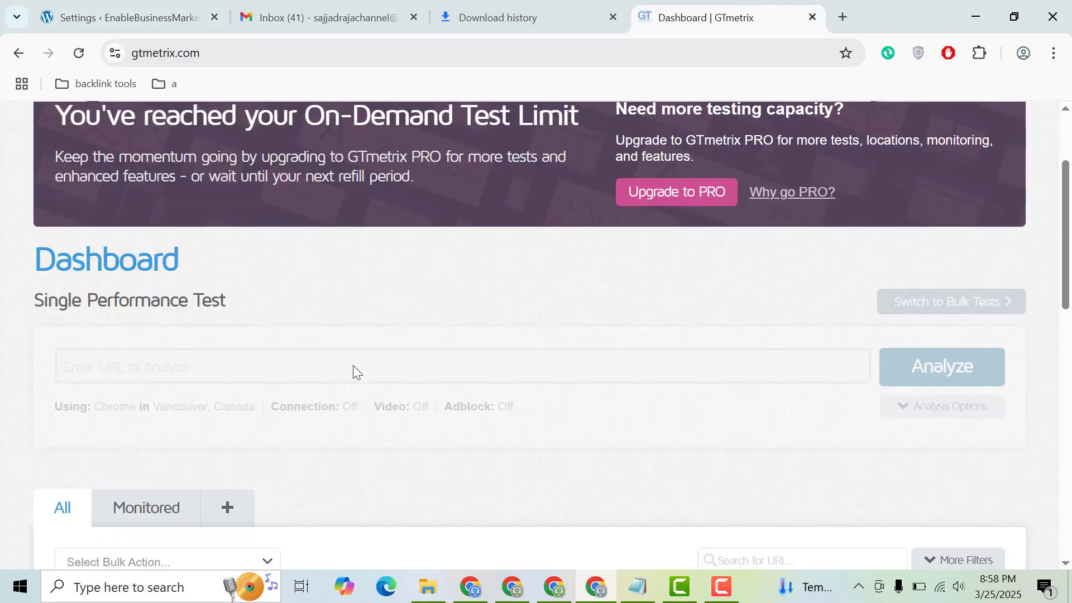
mouse_move(352, 366)
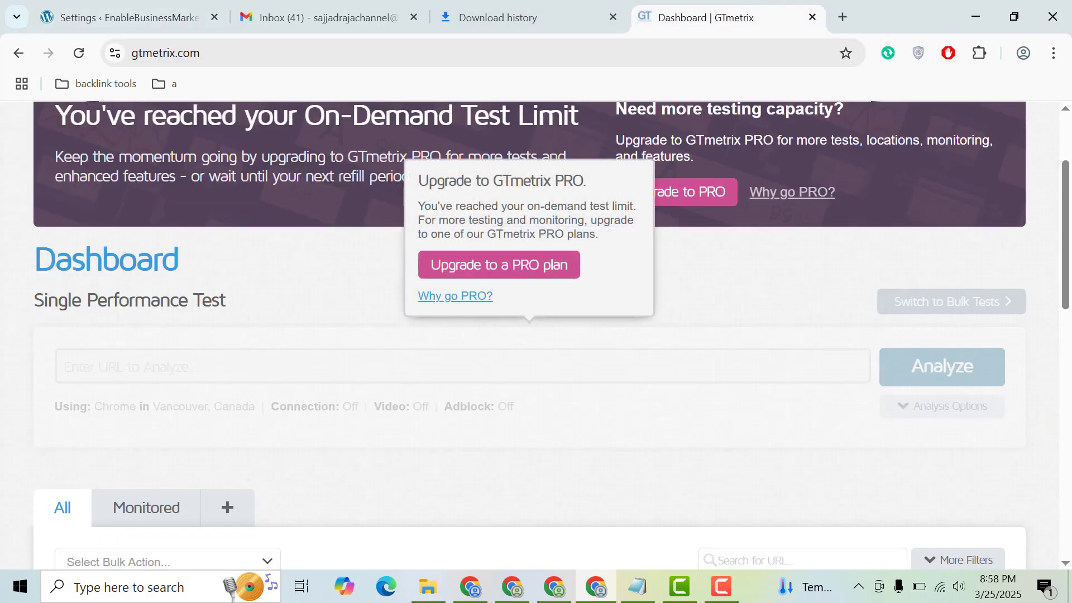
Step: Examine the on-demand test limit notice and the list of previous reports on the GTmetrix dashboard
scroll(1015, 293, up, 2)
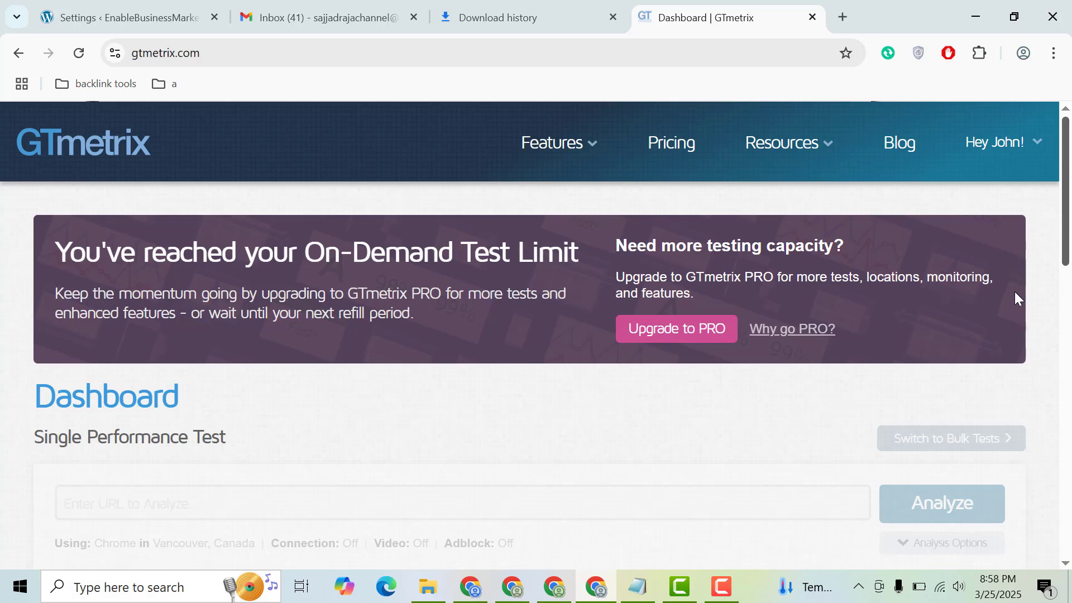
scroll(1067, 278, down, 4)
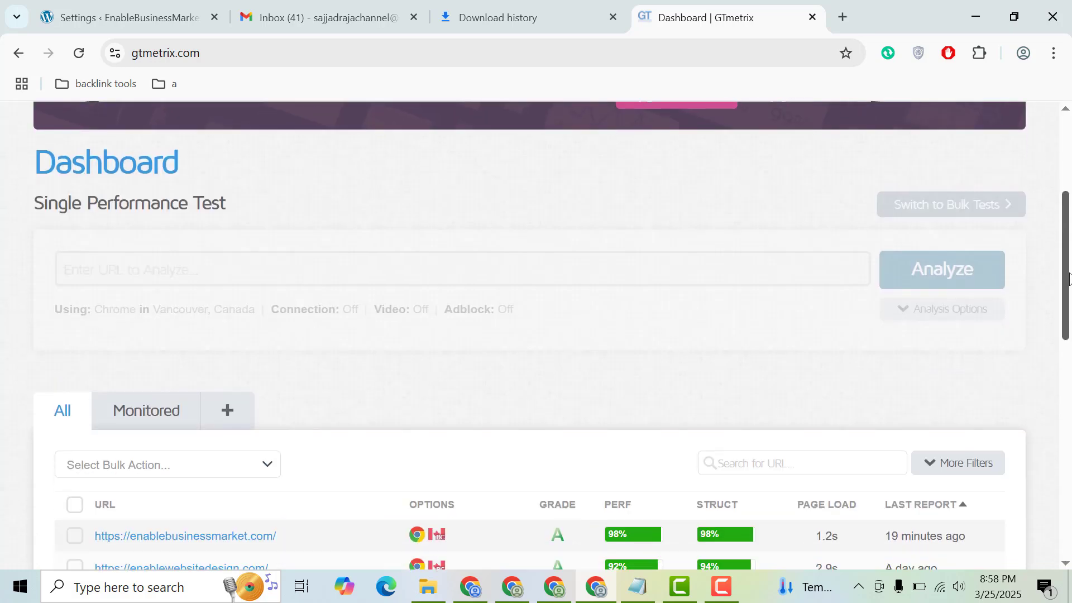
drag(1067, 277, 1067, 202)
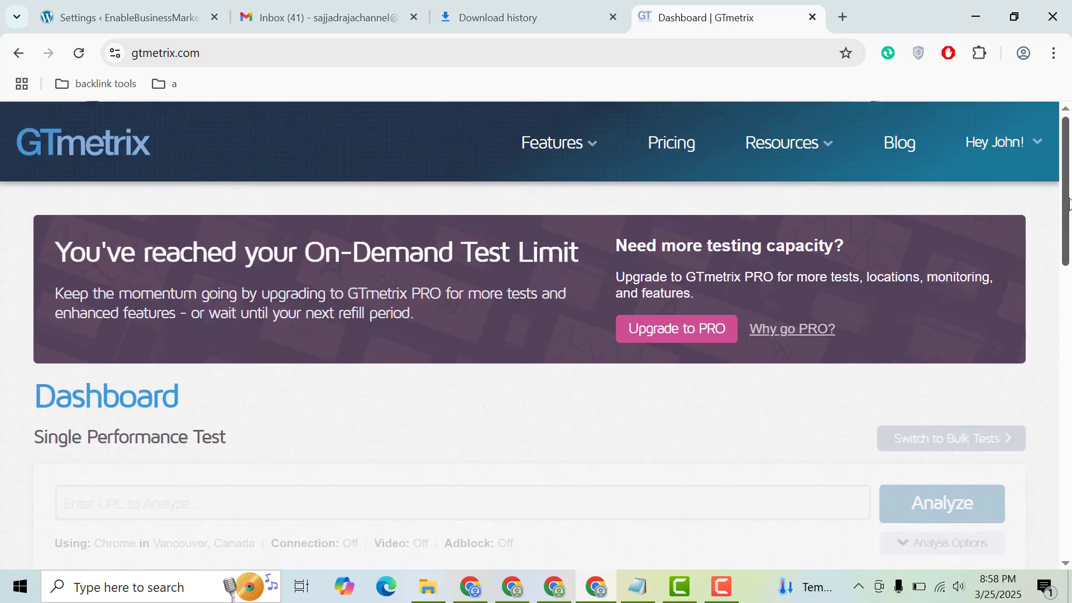
drag(289, 264, 327, 273)
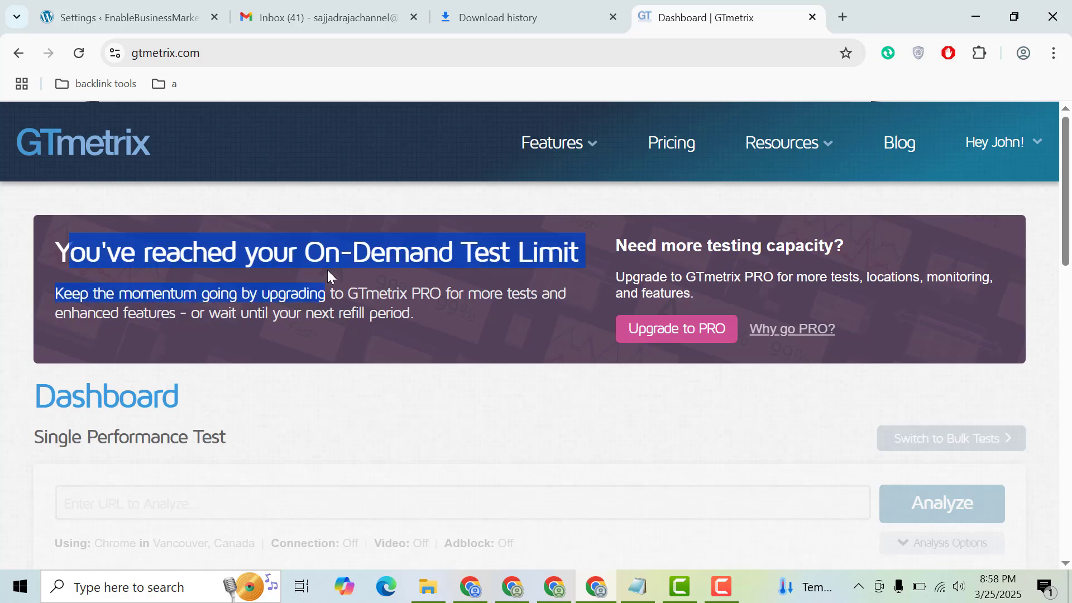
click(328, 274)
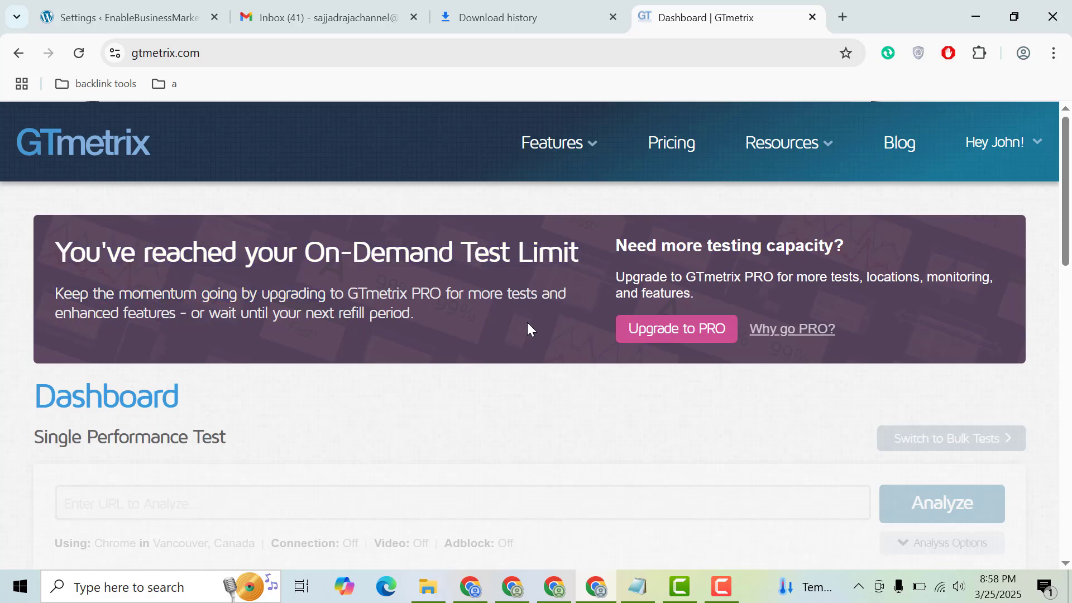